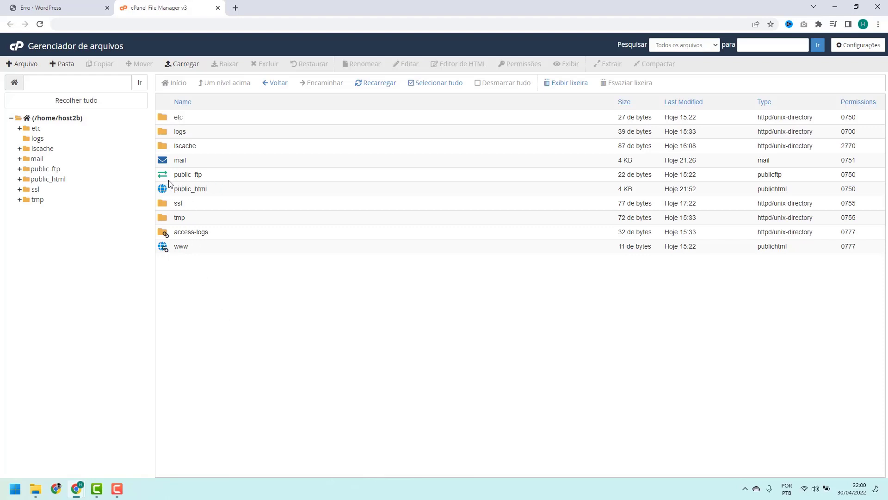
- Open version.php from the public_html/wp-includes folder in the code editor with utf-8 encoding
double_click(214, 193)
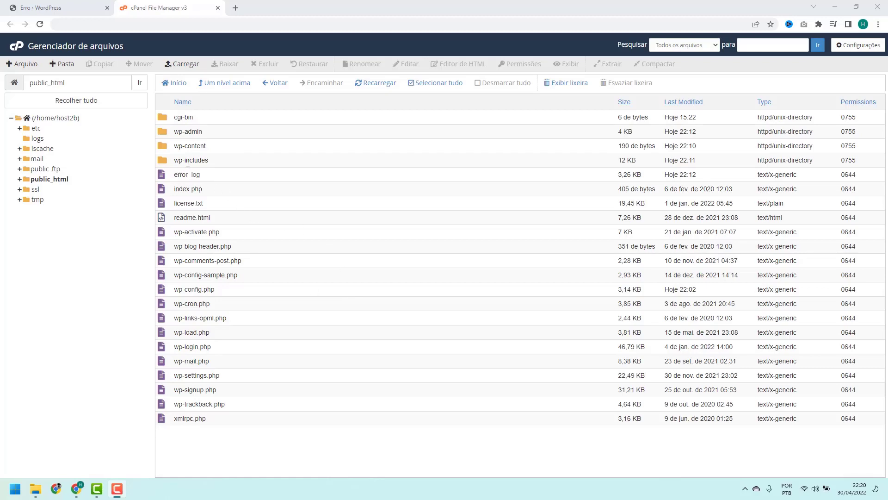
double_click(215, 161)
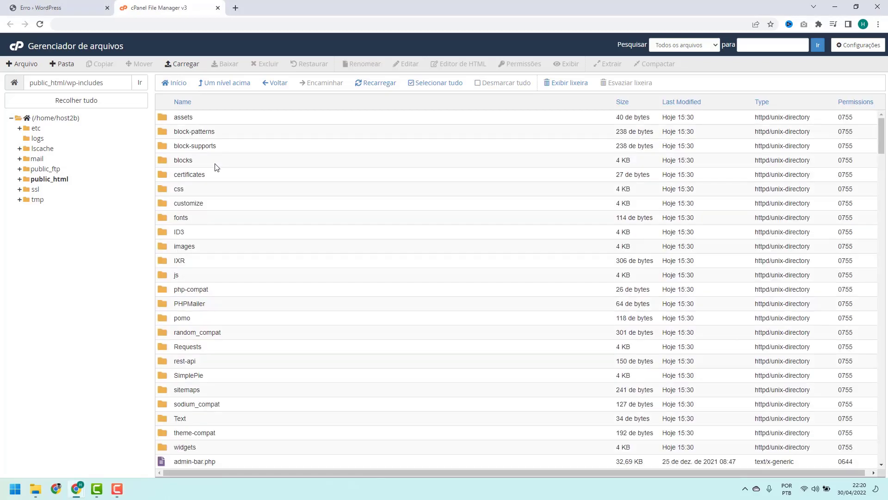
scroll(215, 122, "down", 20)
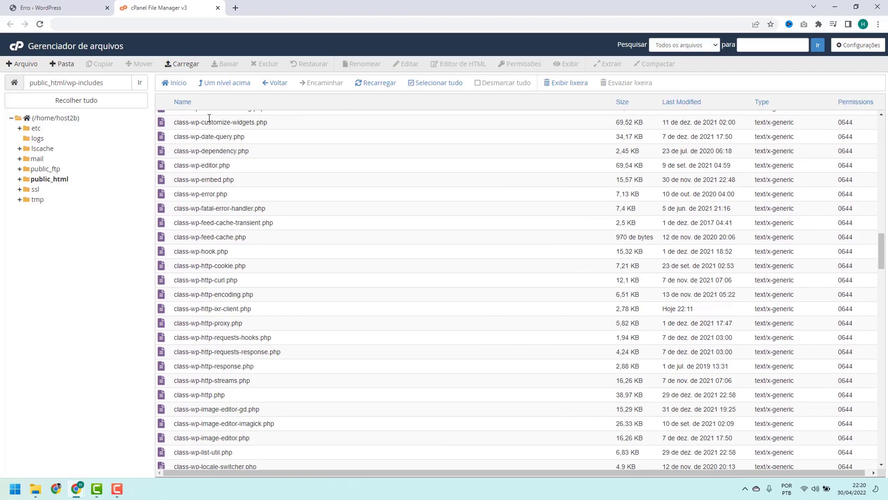
scroll(209, 118, "down", 20)
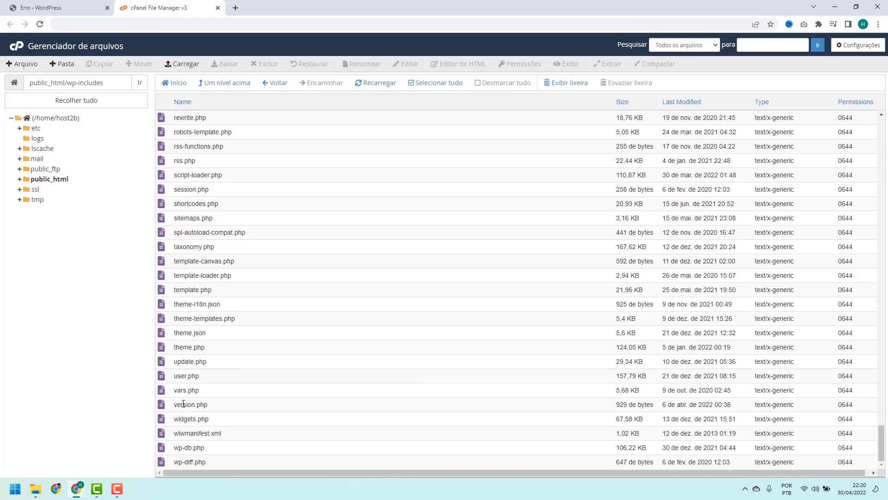
left_click(212, 406)
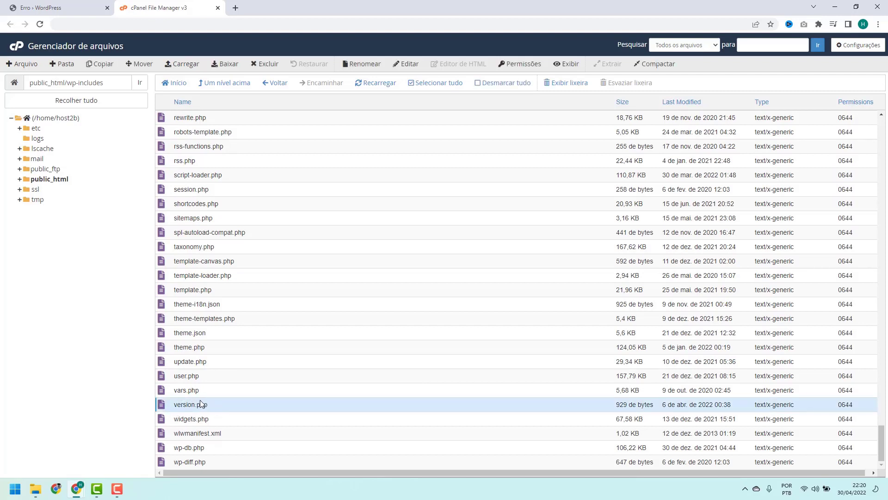
right_click(220, 407)
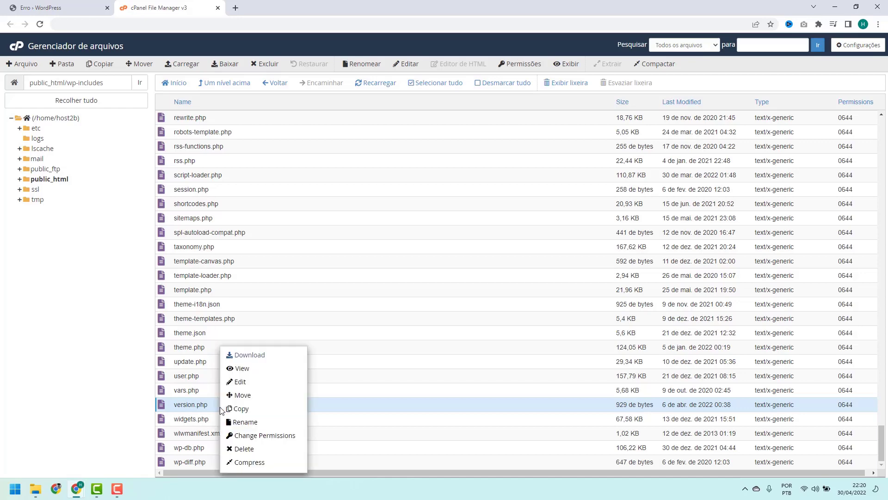
left_click(240, 382)
left_click(522, 329)
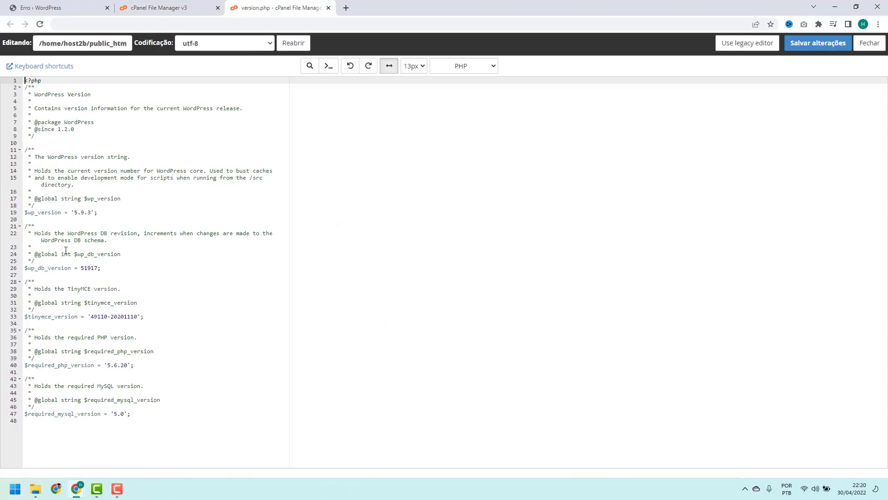
- Check the installed WordPress version in the $wp_version line of version.php and close the file
left_click(28, 212)
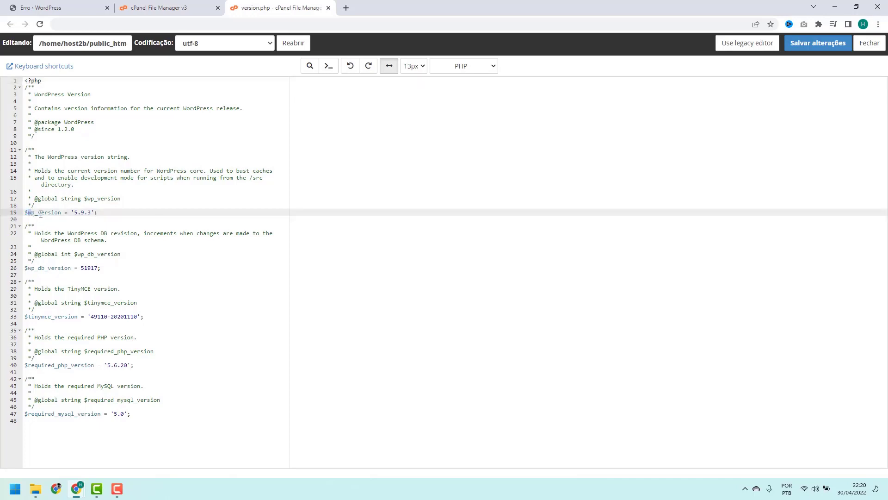
left_click_drag(41, 213, 92, 214)
left_click(92, 214)
mouse_move(91, 214)
left_mouse_down()
mouse_move(72, 214)
mouse_move(92, 213)
left_mouse_up()
left_click(74, 214)
left_click(328, 8)
- Open wordpress.org in a new browser tab, dismiss the translation offer and go to the Get WordPress page
left_click(235, 8)
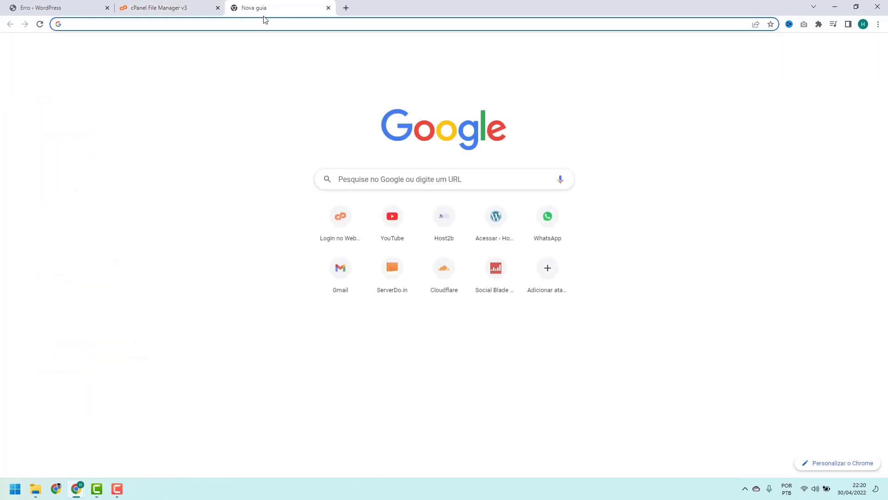
type("wordpress.org")
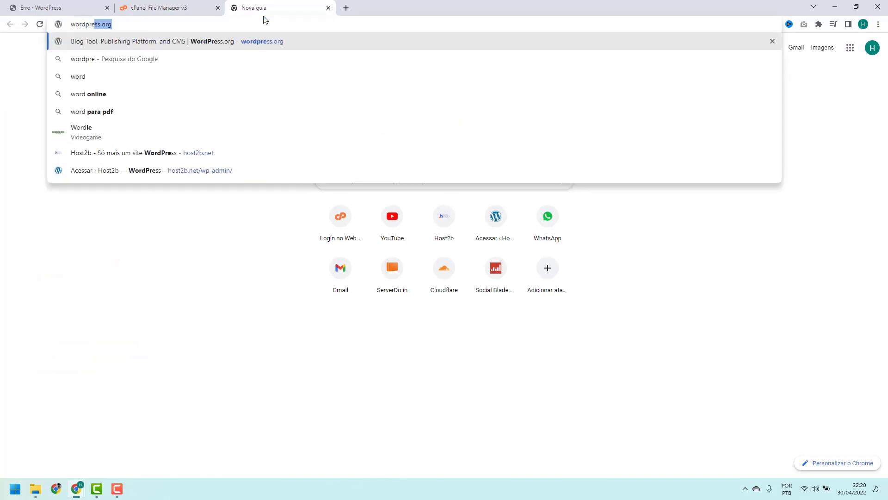
key("Return")
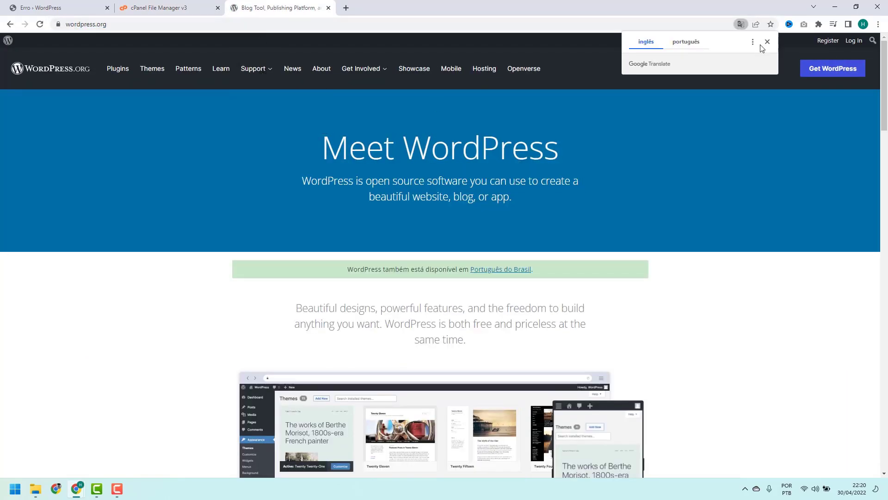
left_click(766, 43)
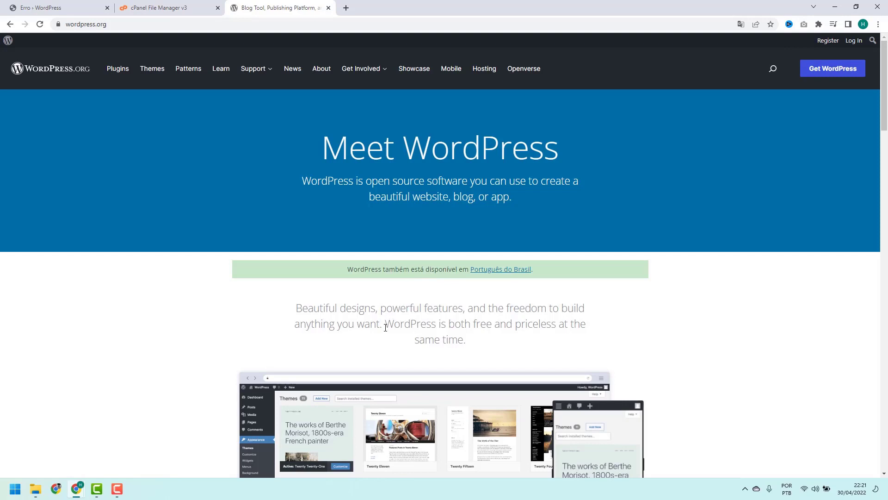
left_click(828, 72)
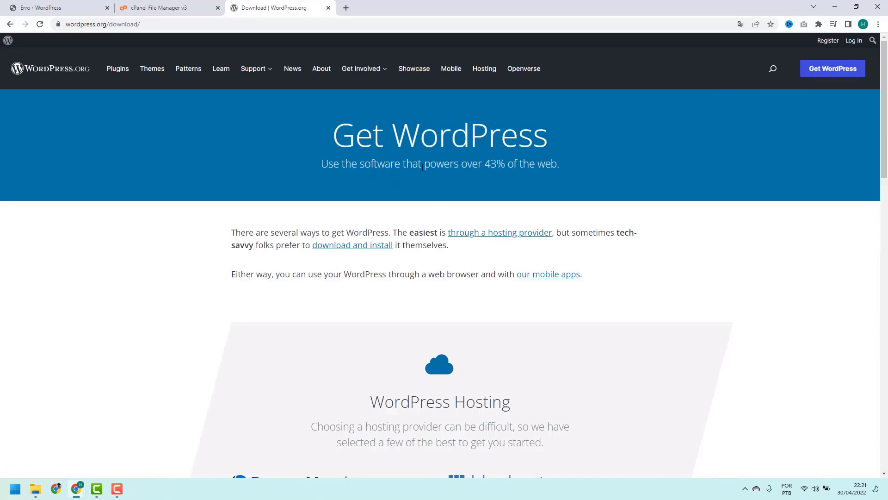
- Open the All Releases archive listed under More resources on the WordPress download page
scroll(417, 159, "down", 10)
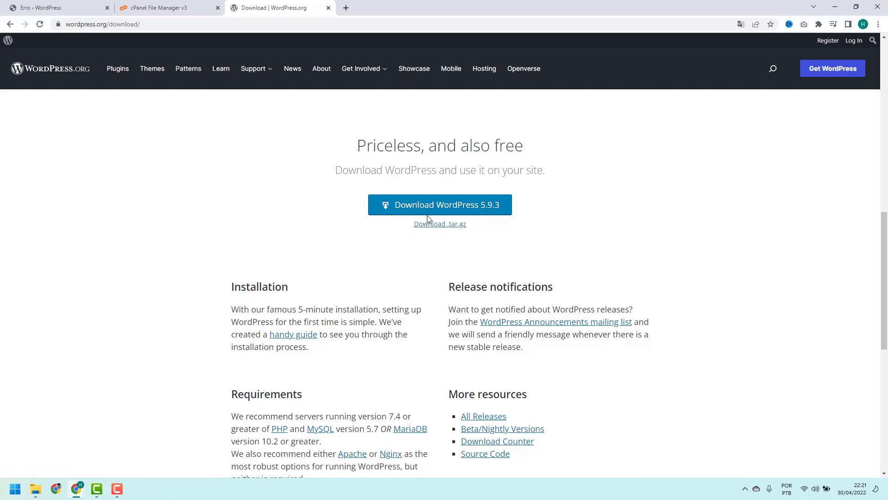
scroll(427, 220, "down", 2)
scroll(428, 220, "down", 2)
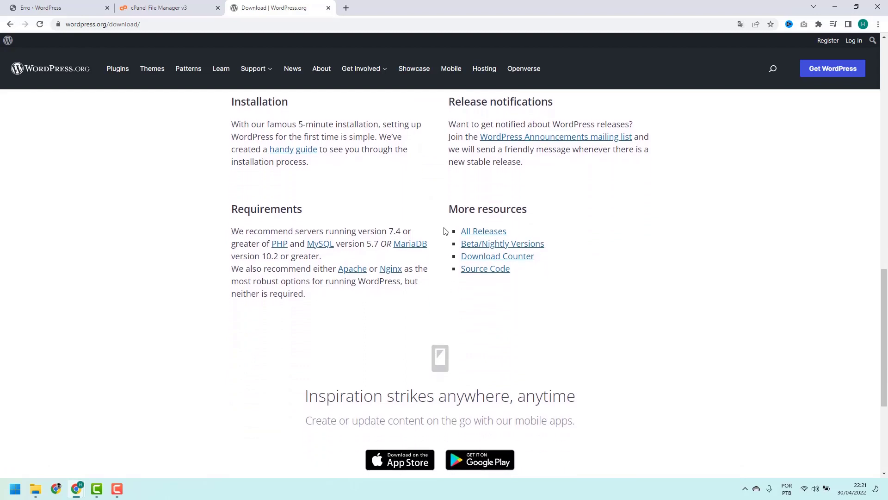
left_click(484, 232)
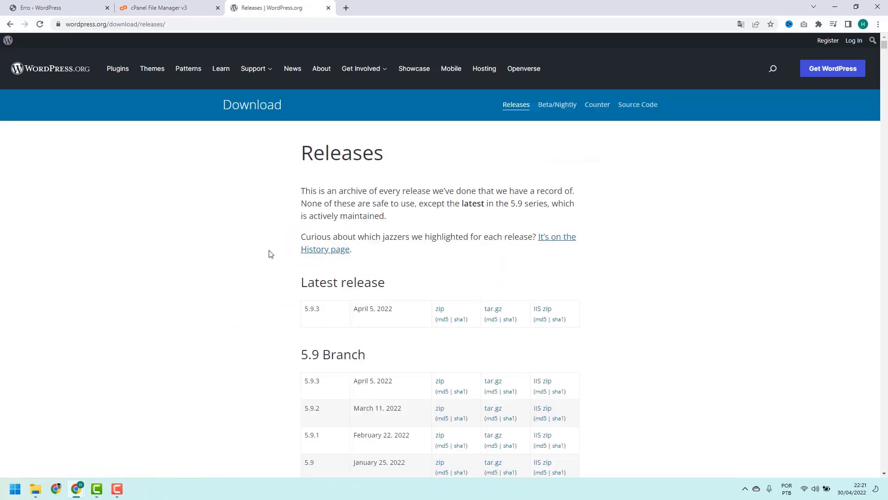
- Look through the WordPress release archive, examining the version branches and the note about safe releases
scroll(272, 260, "down", 7)
scroll(272, 260, "down", 20)
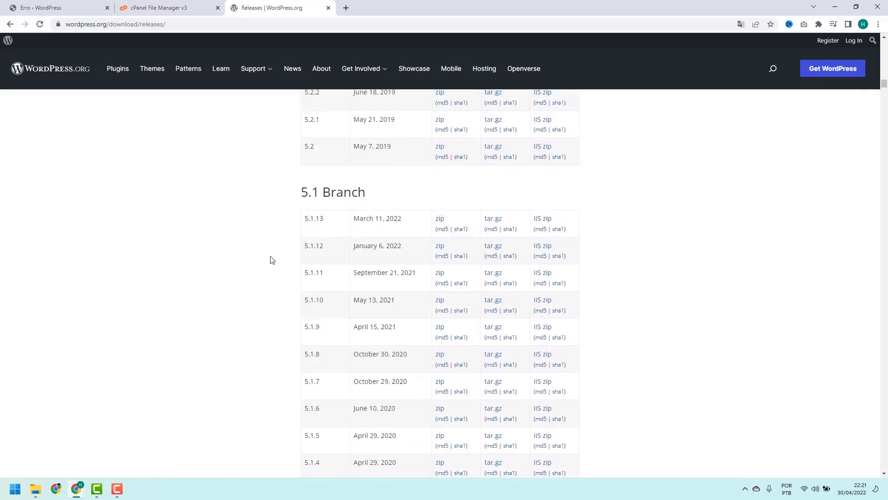
scroll(272, 260, "up", 20)
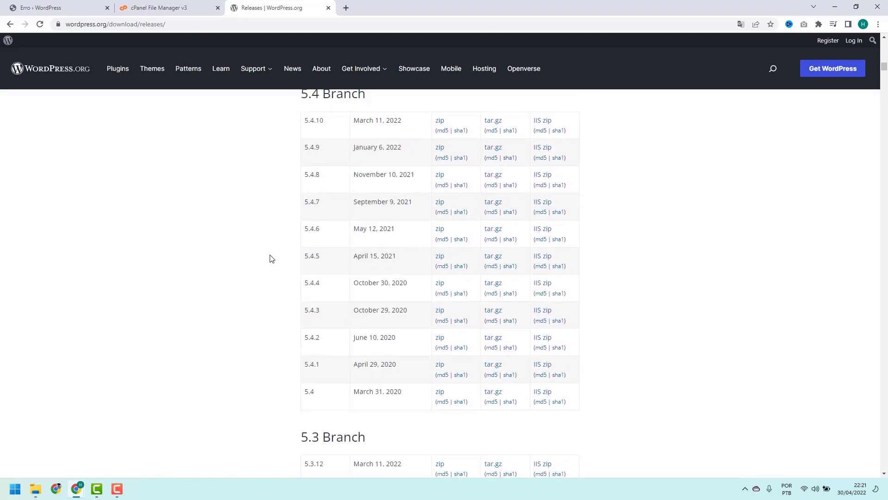
scroll(272, 259, "up", 20)
scroll(272, 259, "down", 3)
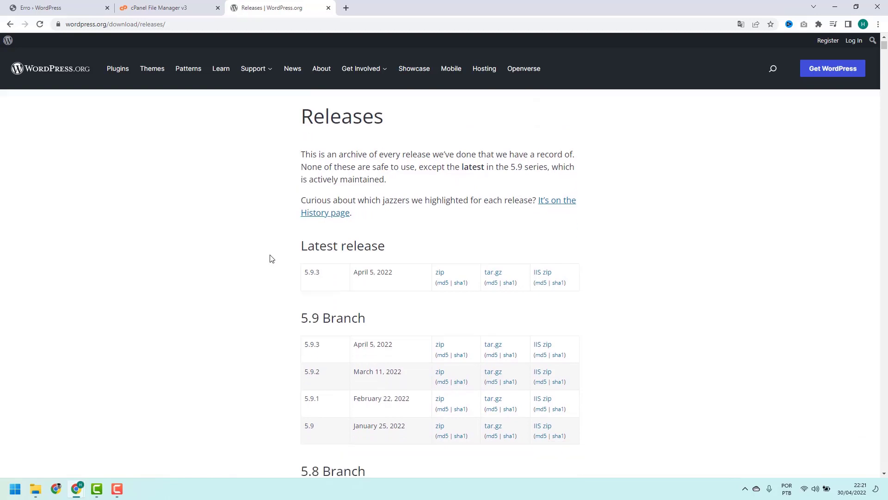
left_click_drag(300, 216, 331, 250)
scroll(302, 255, "down", 16)
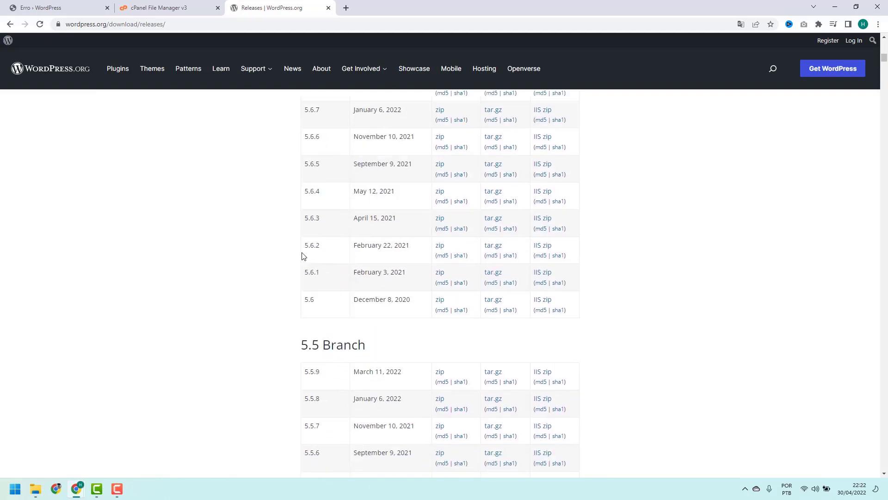
scroll(301, 320, "down", 2)
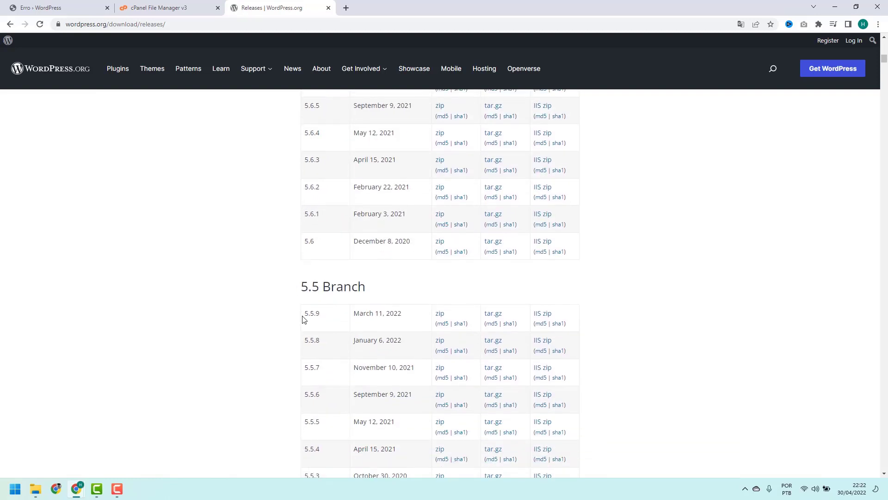
double_click(312, 314)
left_click(312, 316)
scroll(323, 319, "down", 6)
scroll(322, 319, "up", 13)
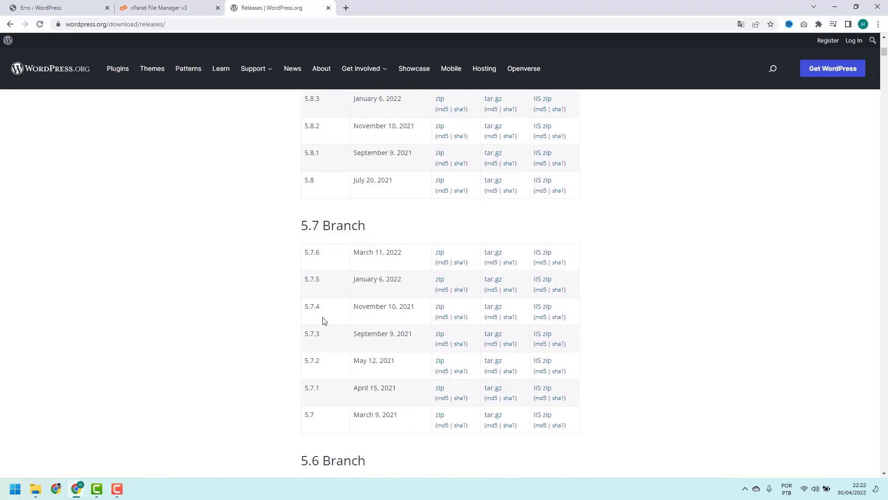
- Locate release 5.9.3 in the 5.9 Branch and download its zip archive
scroll(324, 320, "up", 10)
scroll(327, 332, "down", 3)
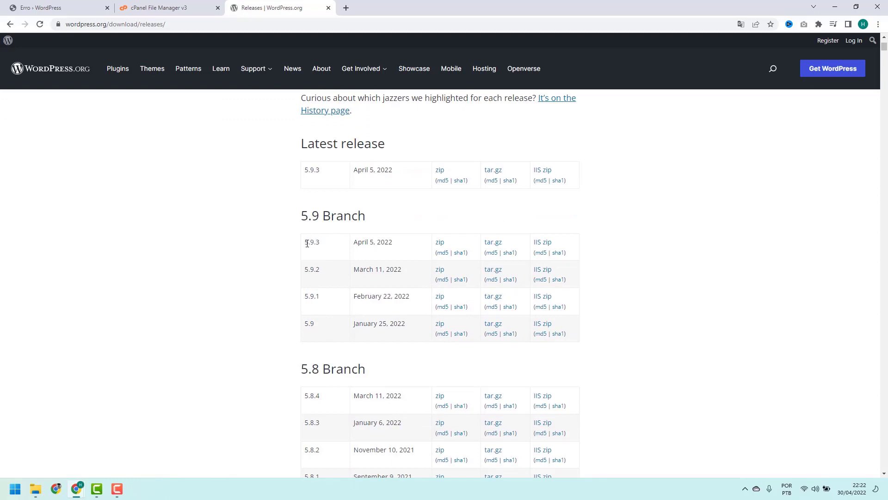
left_click_drag(305, 243, 321, 242)
left_click(324, 245)
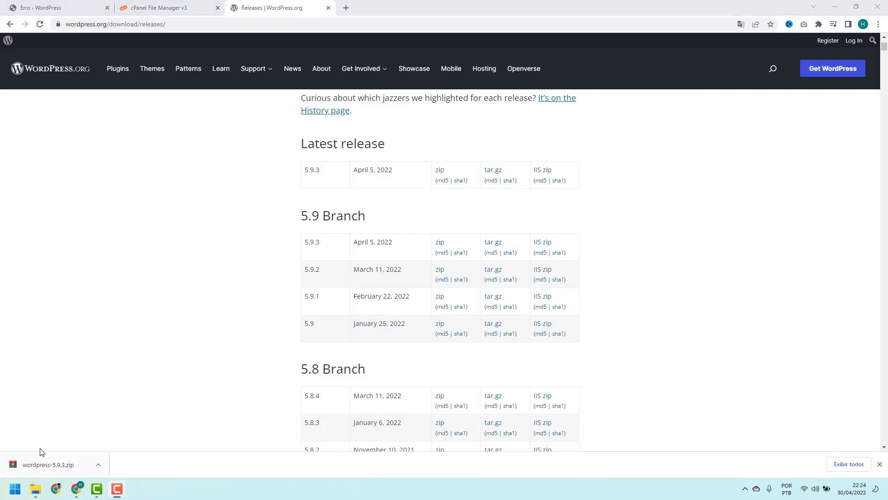
- Return to the cPanel File Manager and upload wordpress-5.9.3.zip from Downloads into public_html
left_click(183, 10)
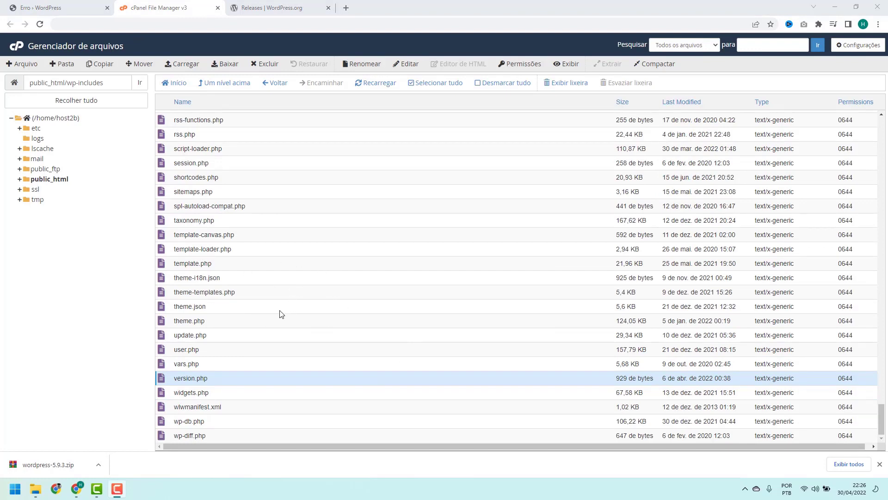
left_click(235, 87)
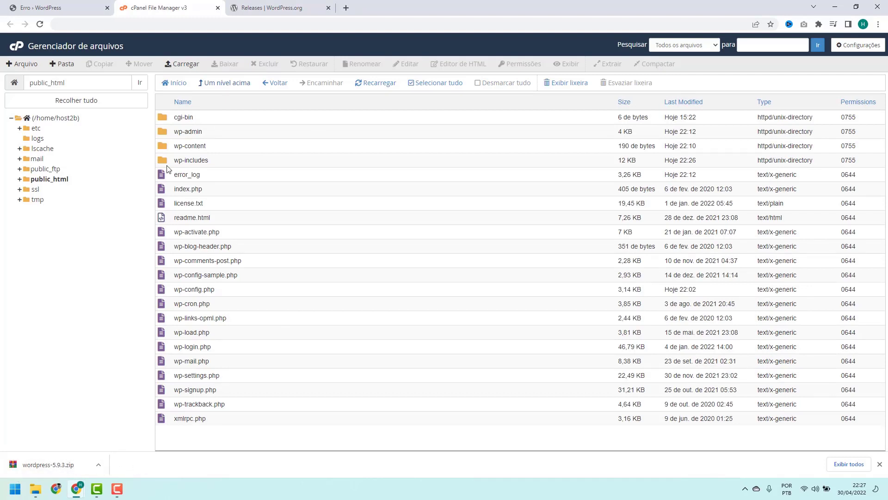
left_click(181, 69)
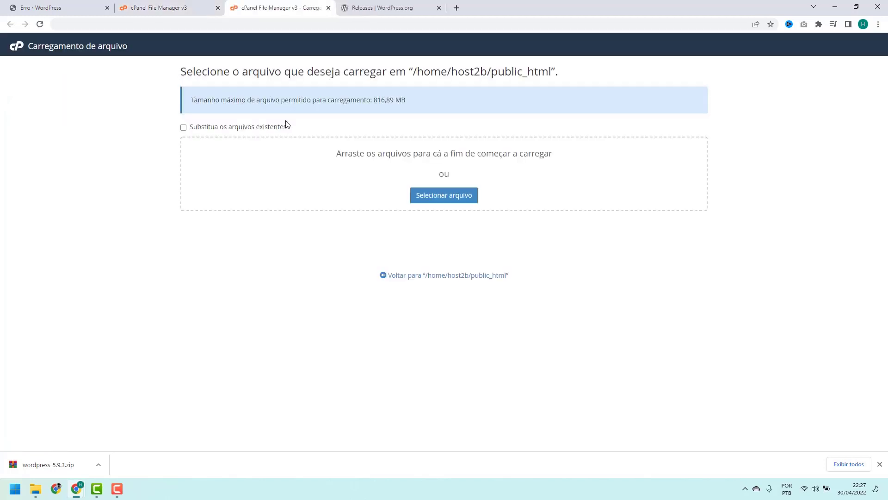
left_click(438, 200)
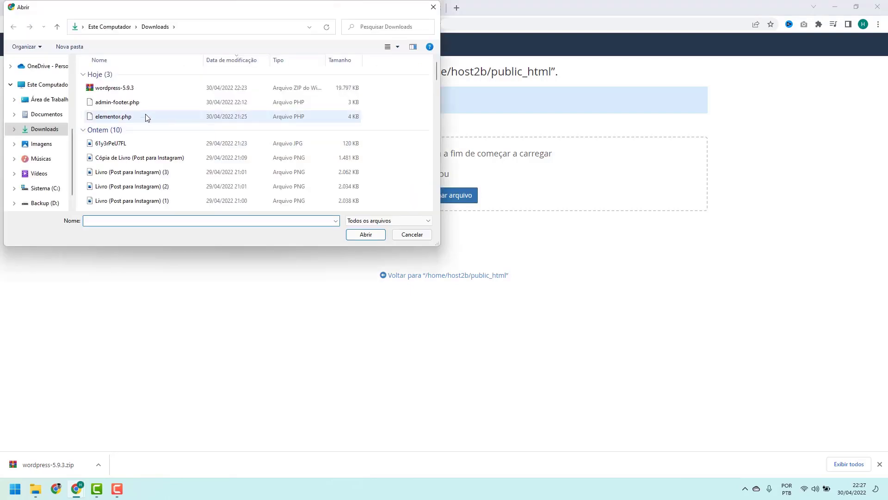
left_click(108, 90)
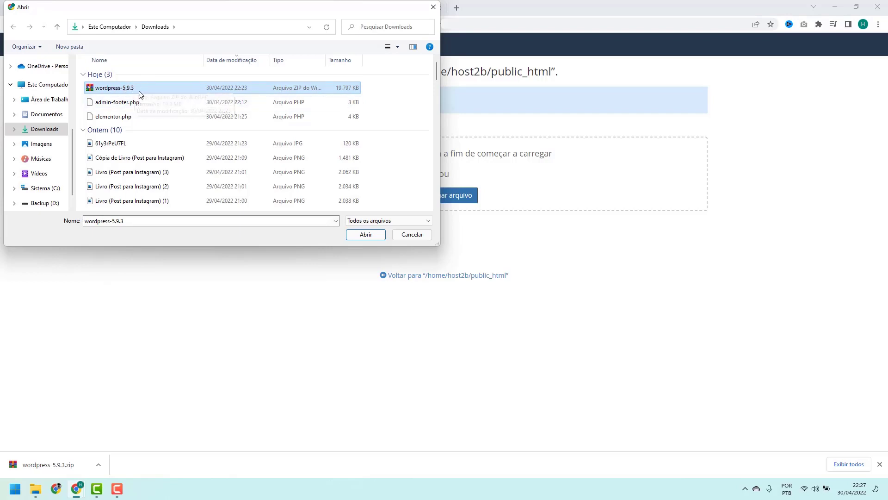
left_click(367, 235)
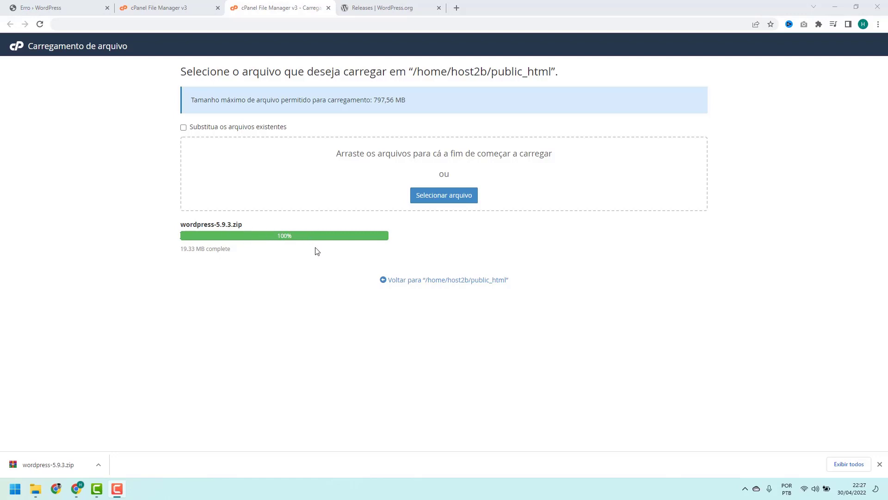
left_click(402, 285)
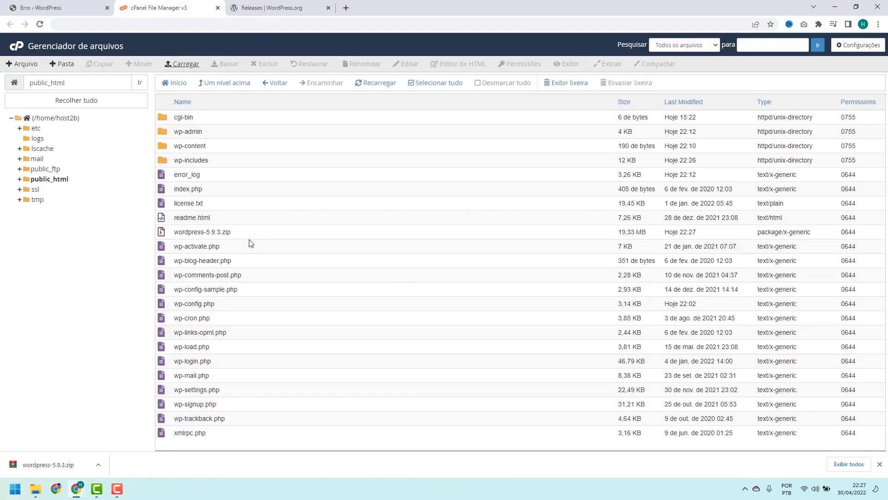
- Extract wordpress-5.9.3.zip into /public_html and close the extraction results
left_click(251, 238)
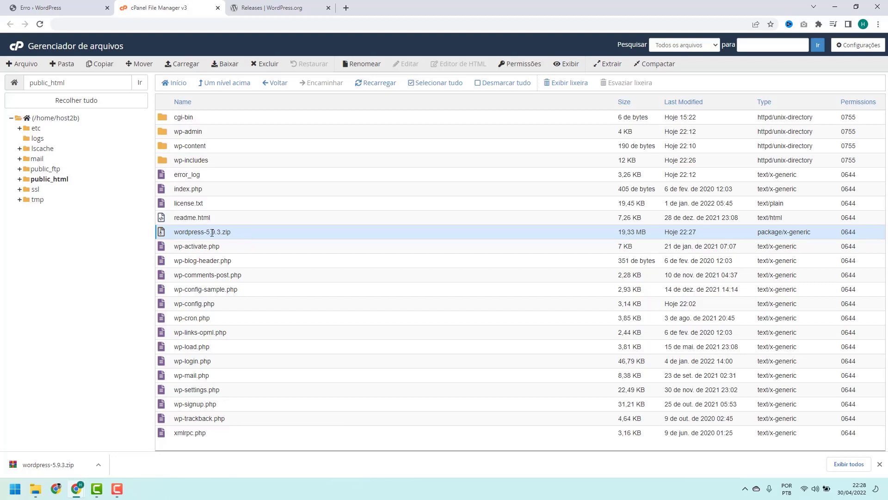
right_click(242, 236)
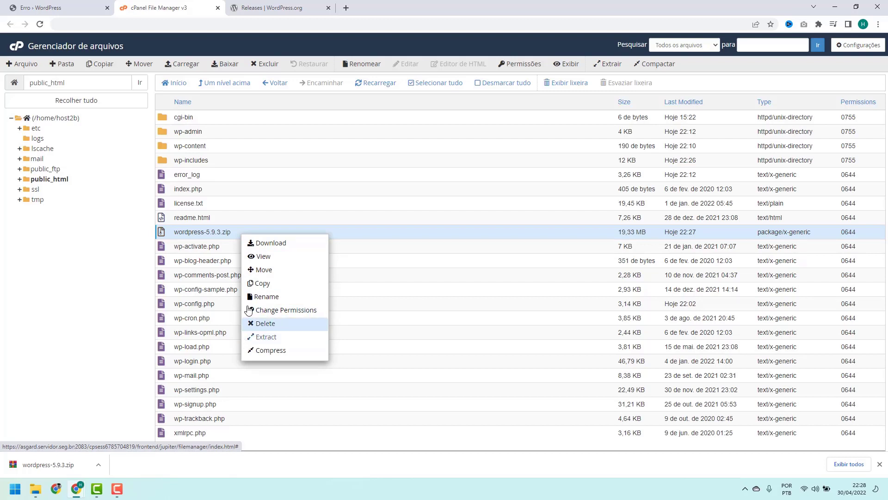
left_click(234, 235)
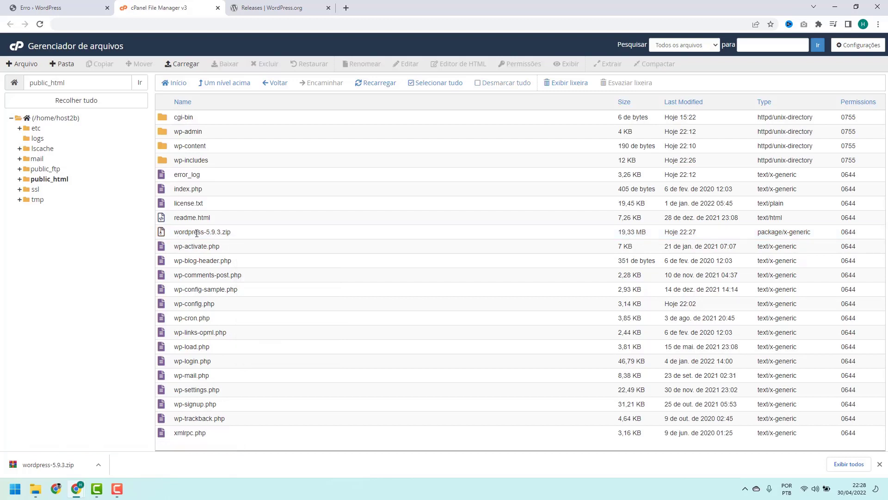
left_click(241, 238)
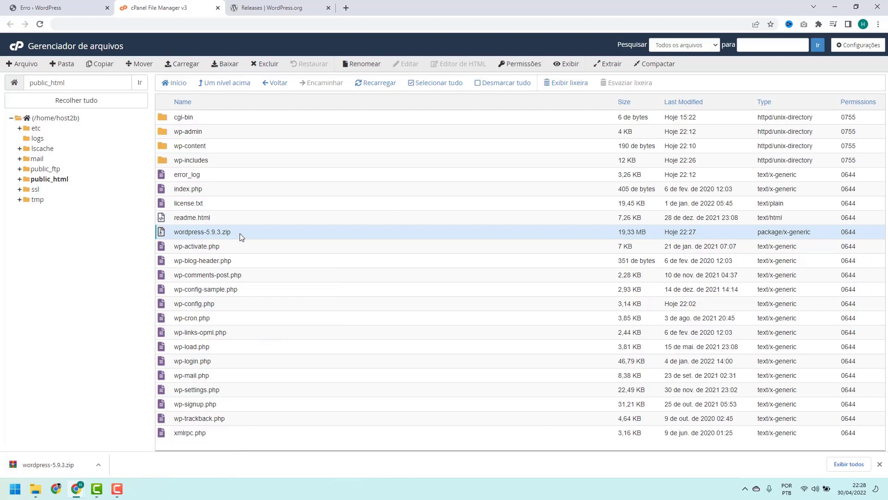
right_click(241, 235)
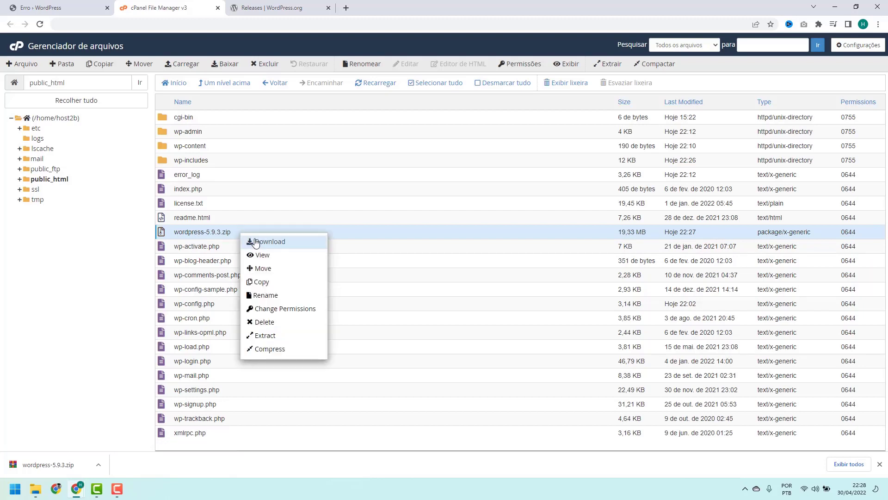
left_click(270, 338)
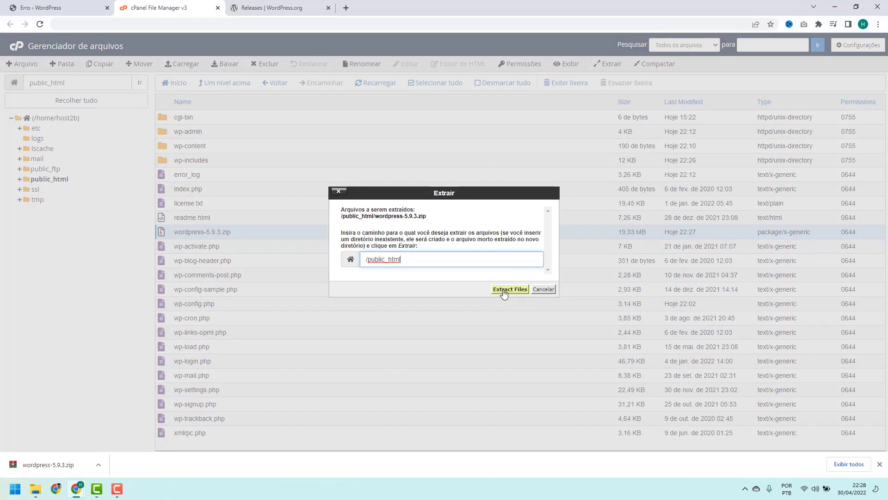
left_click(510, 290)
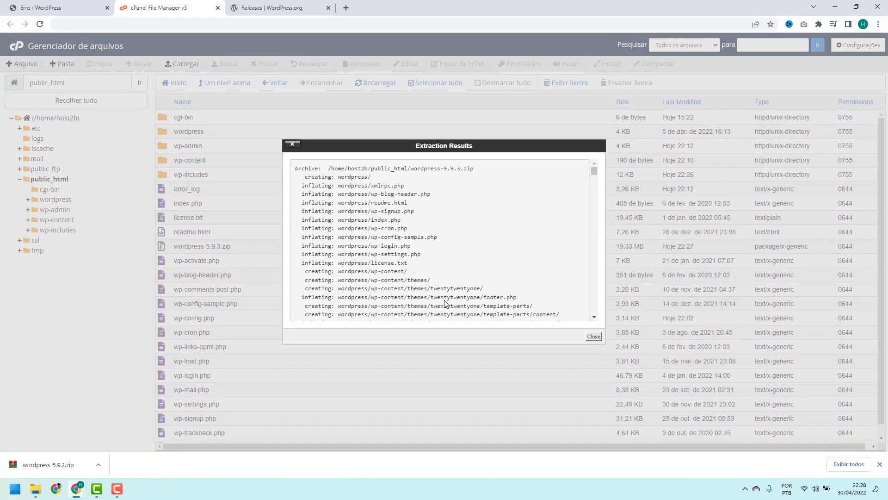
scroll(342, 254, "down", 10)
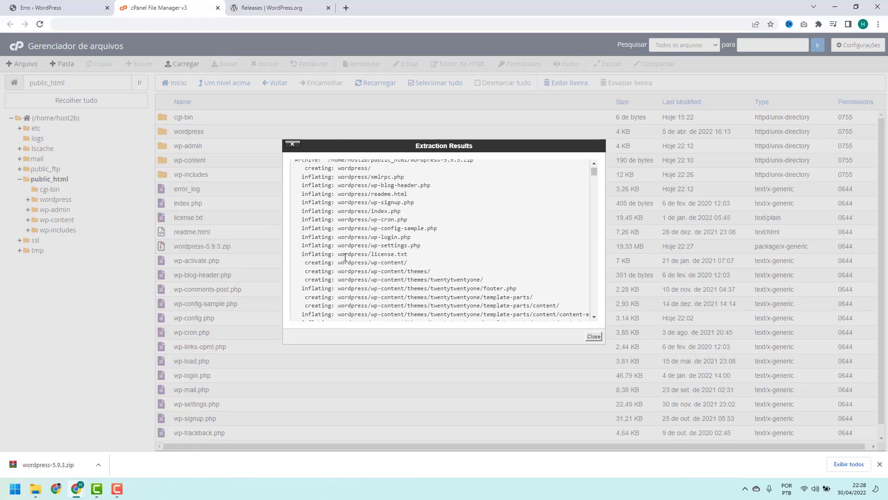
scroll(345, 259, "up", 10)
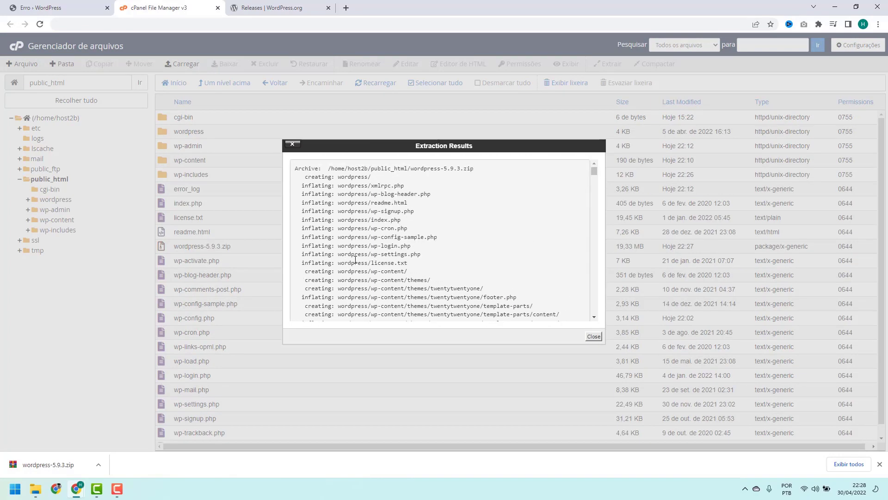
left_click(594, 336)
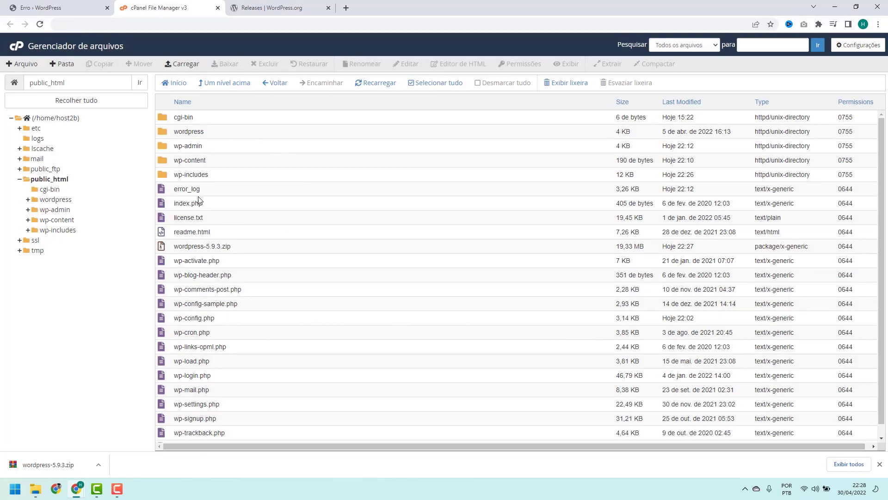
- Look through the extracted wordpress folder, then return to public_html and review the existing site files
double_click(219, 134)
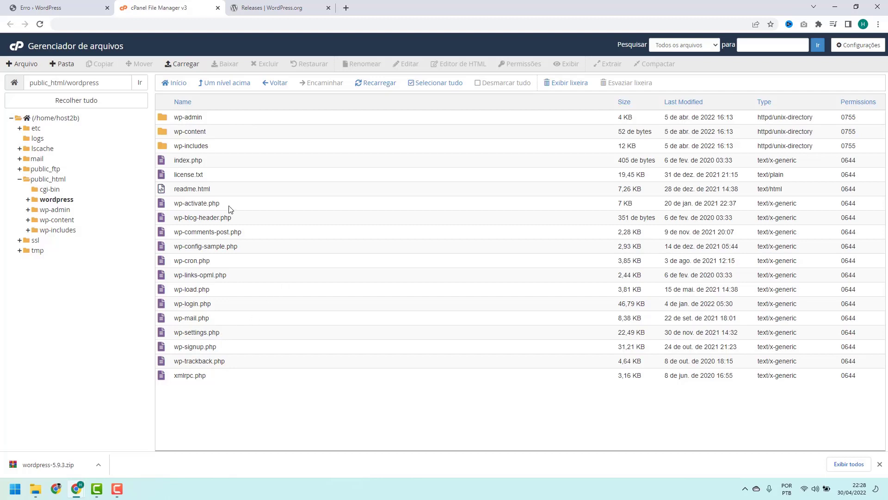
left_click(217, 83)
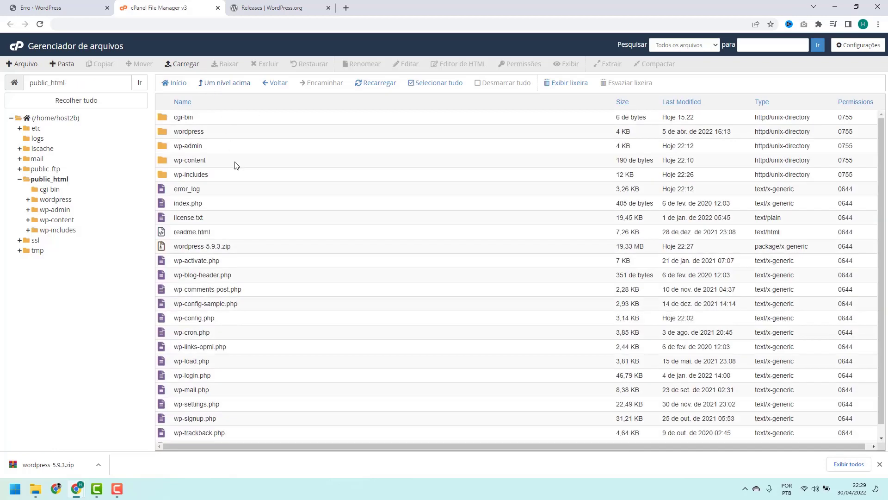
scroll(204, 167, "down", 1)
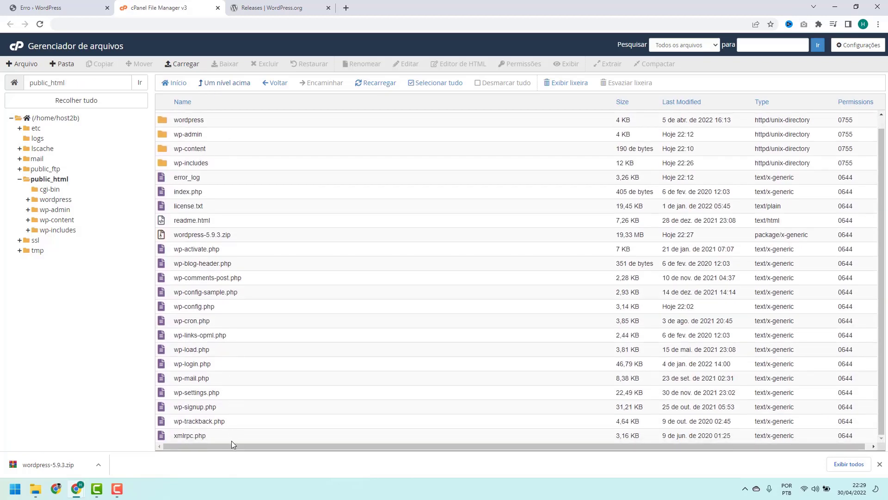
scroll(218, 367, "up", 1)
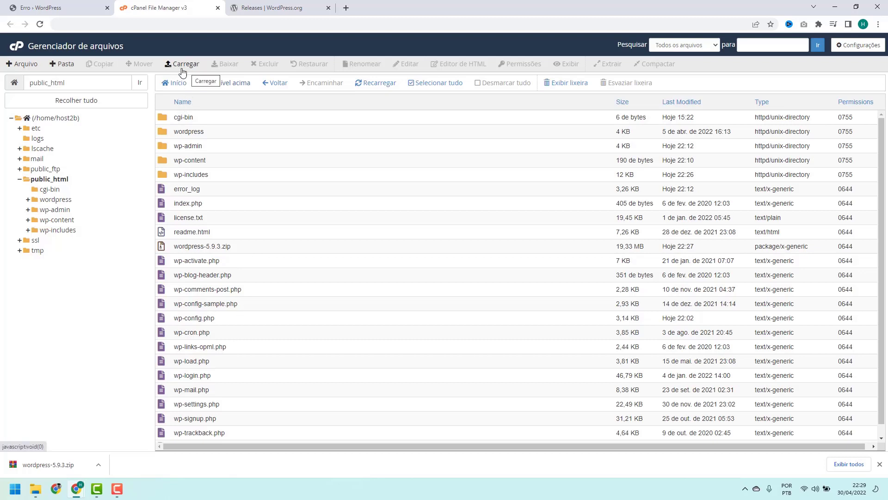
- Create a new folder named backup in public_html
left_click(62, 70)
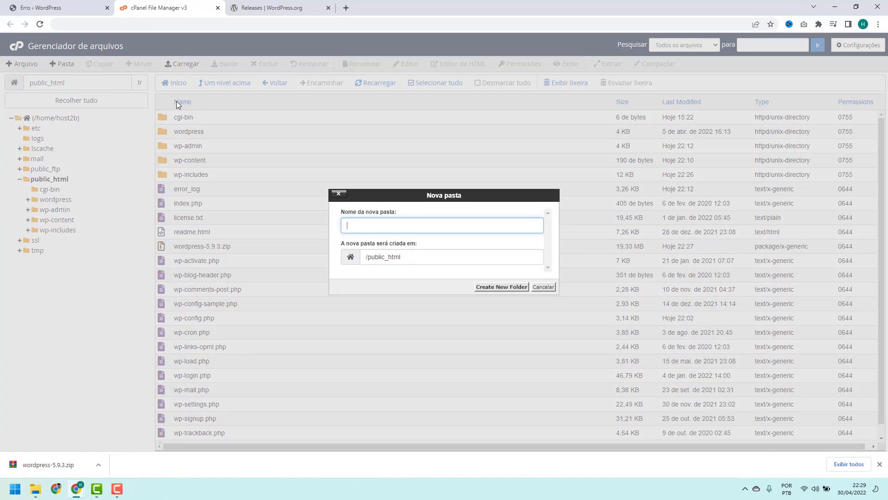
type("backup")
left_click(490, 288)
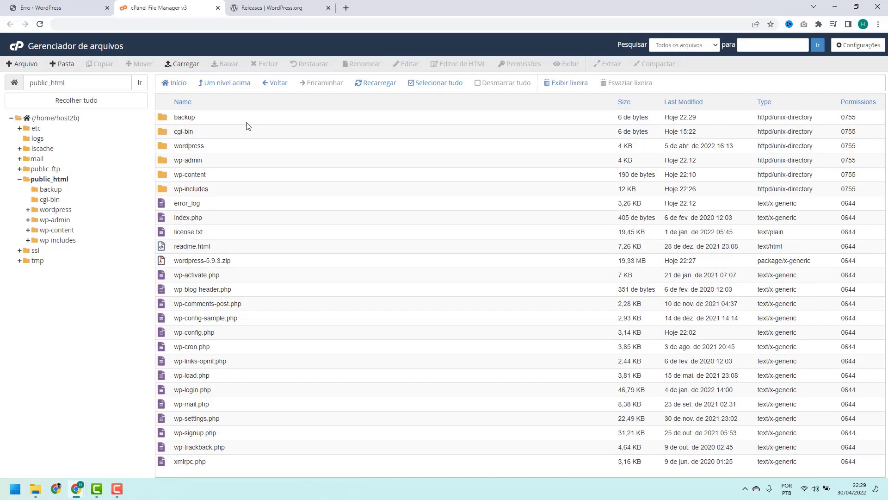
- Move the items from wp-admin through xmlrpc.php, except wp-content and wp-config.php, from public_html to /public_html/backup
left_click(230, 166)
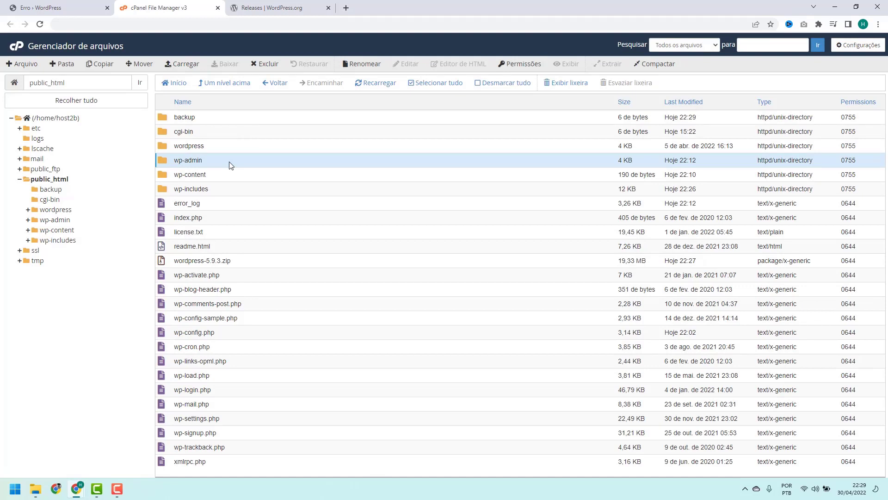
left_click(230, 168)
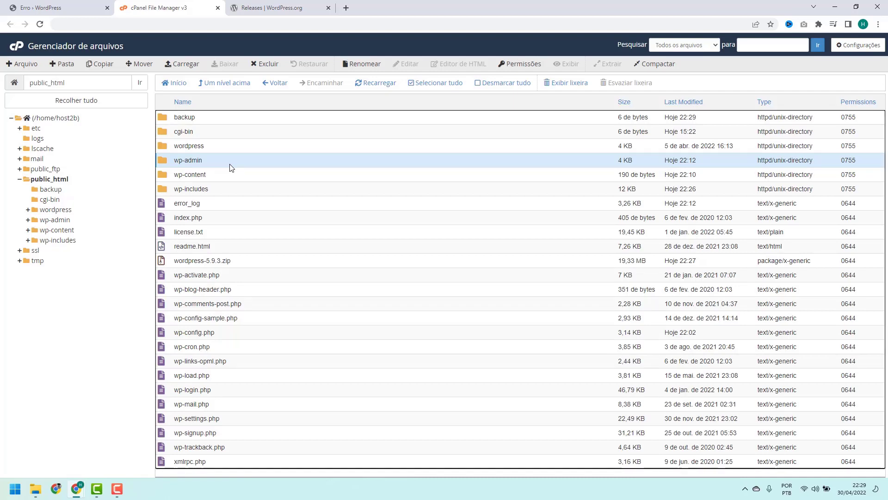
left_click(213, 463, "shift")
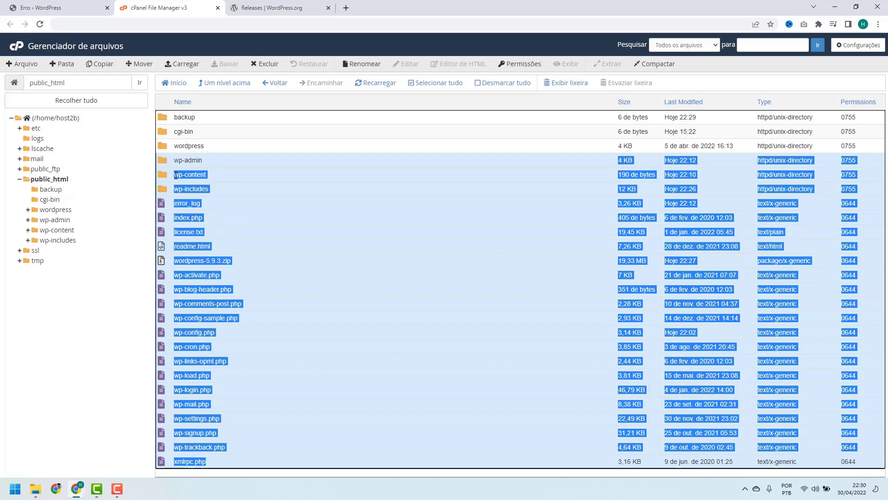
left_click(215, 176, "ctrl")
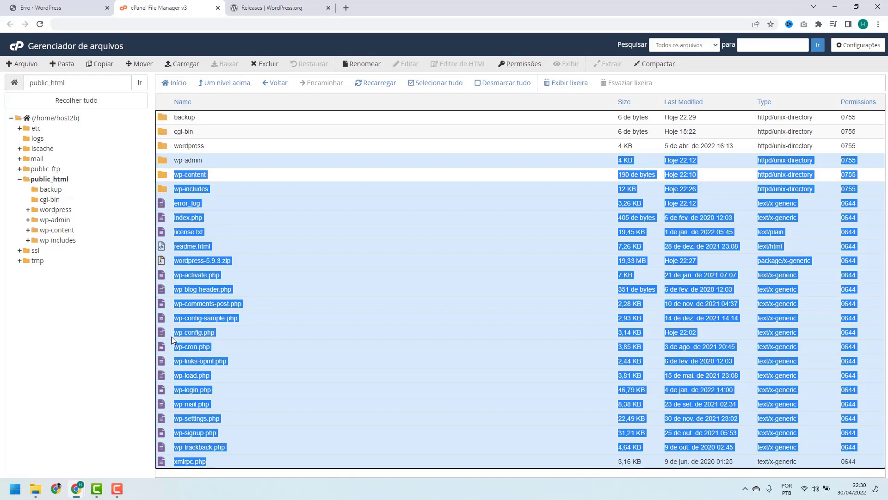
left_click(230, 331, "ctrl")
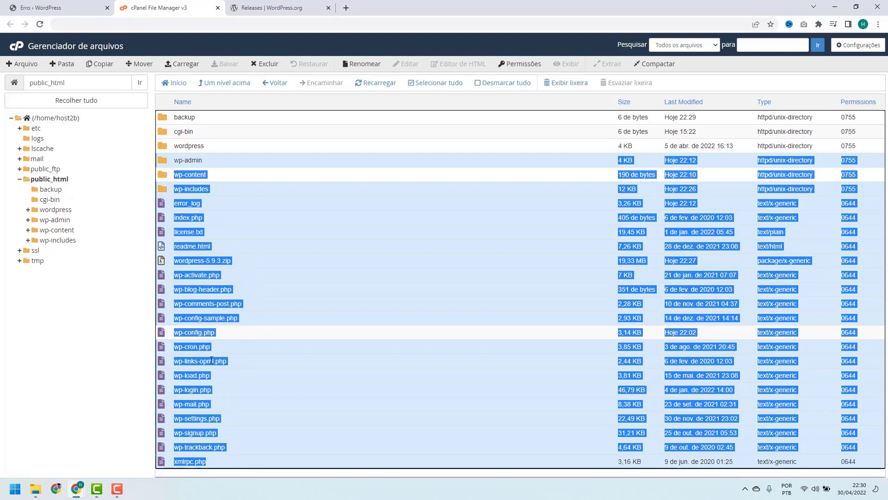
left_click(138, 68)
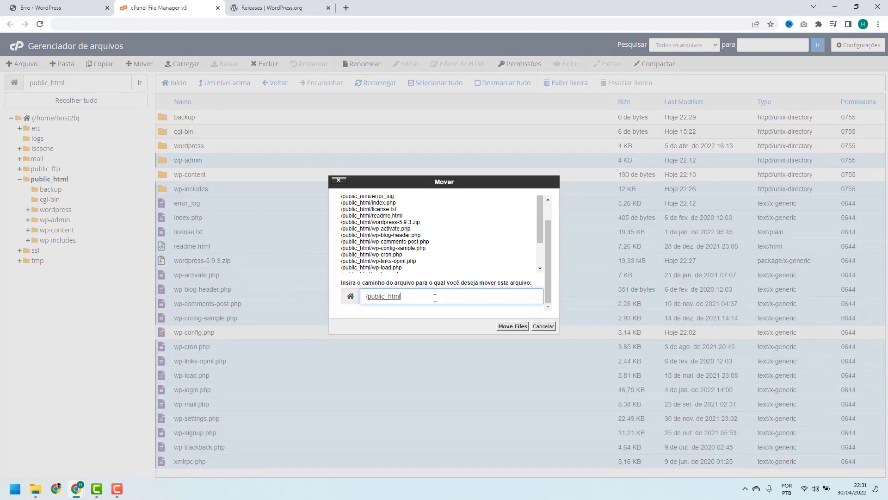
type("/ba")
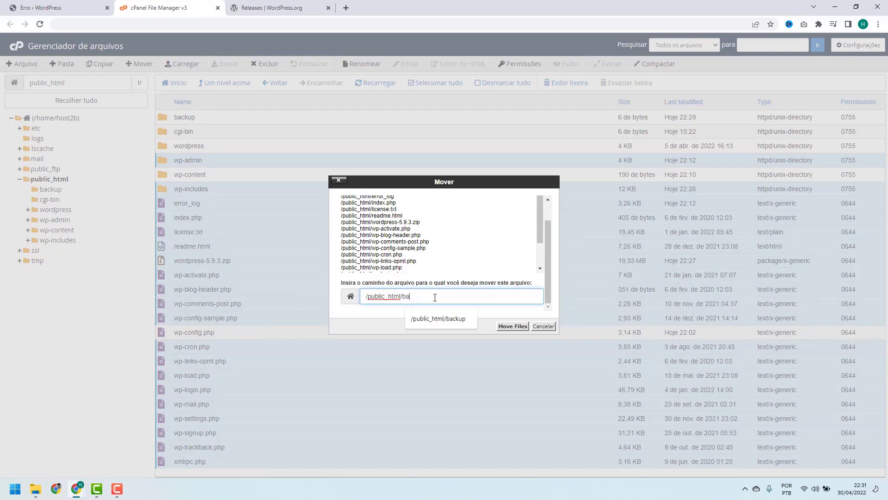
type("ckup")
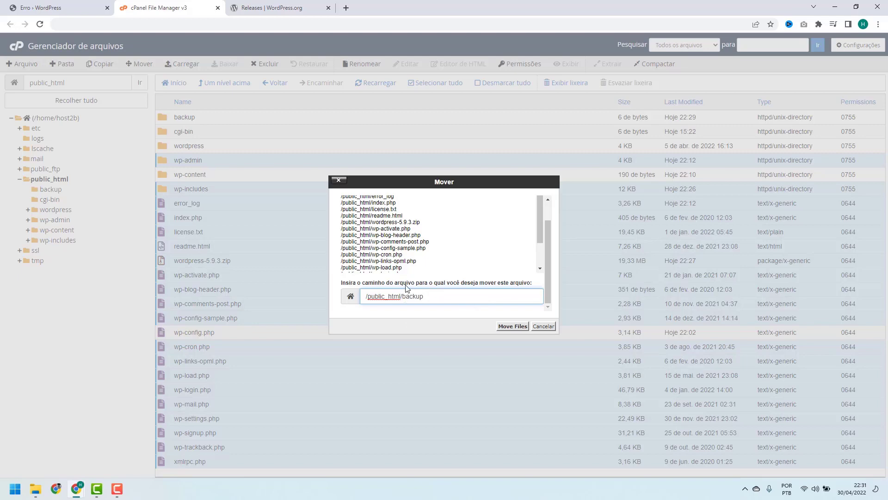
left_click(508, 327)
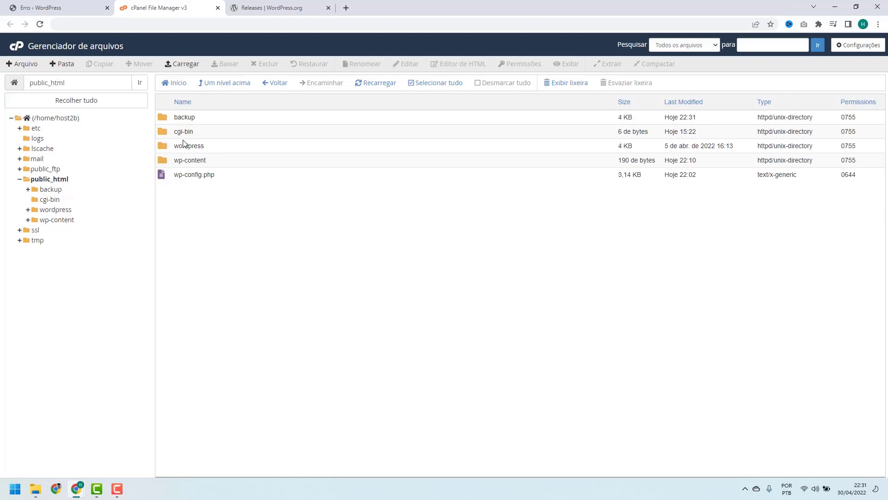
- Move everything except wp-content from the extracted wordpress folder to /public_html, and go back up to public_html
double_click(207, 146)
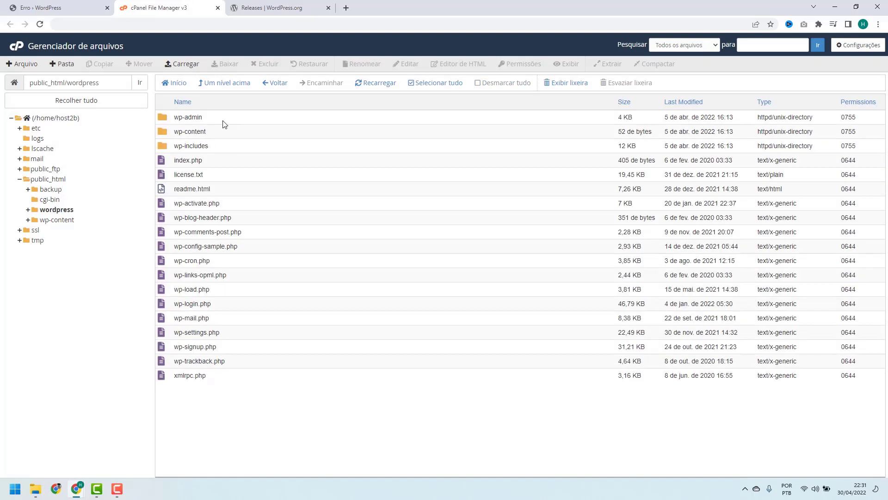
left_click(223, 124)
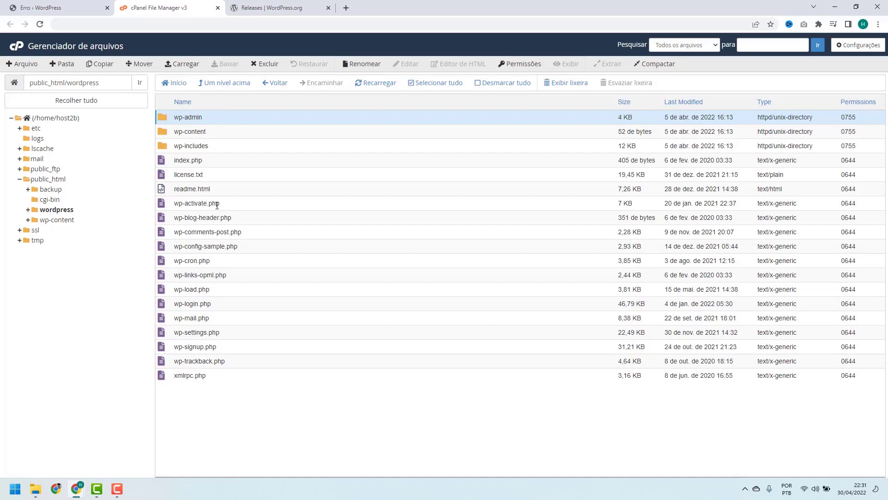
left_click(224, 377, "shift")
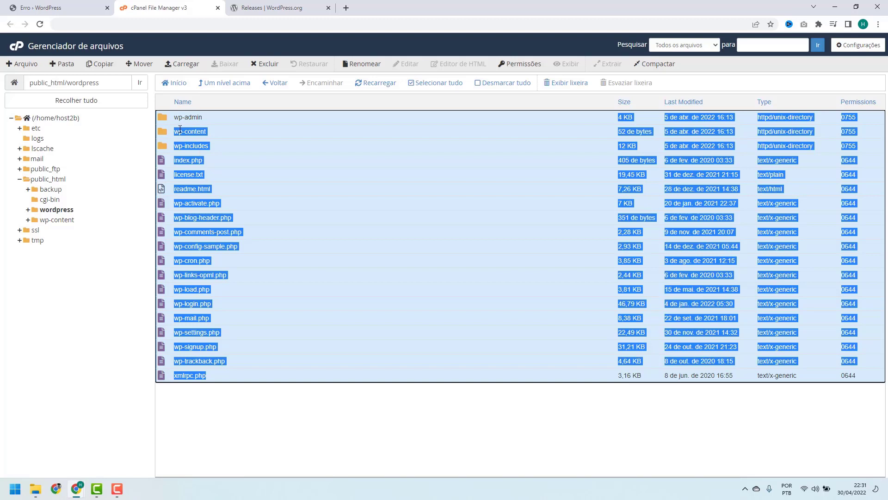
left_click(224, 131, "ctrl")
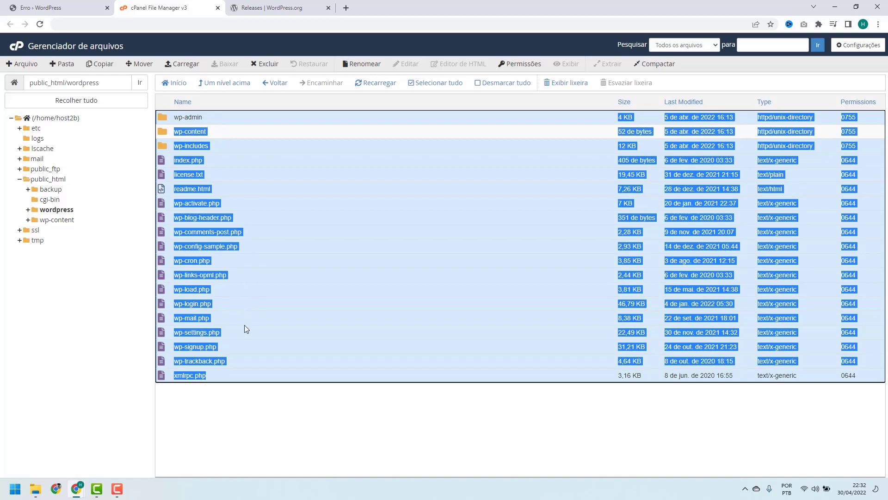
left_click(143, 65)
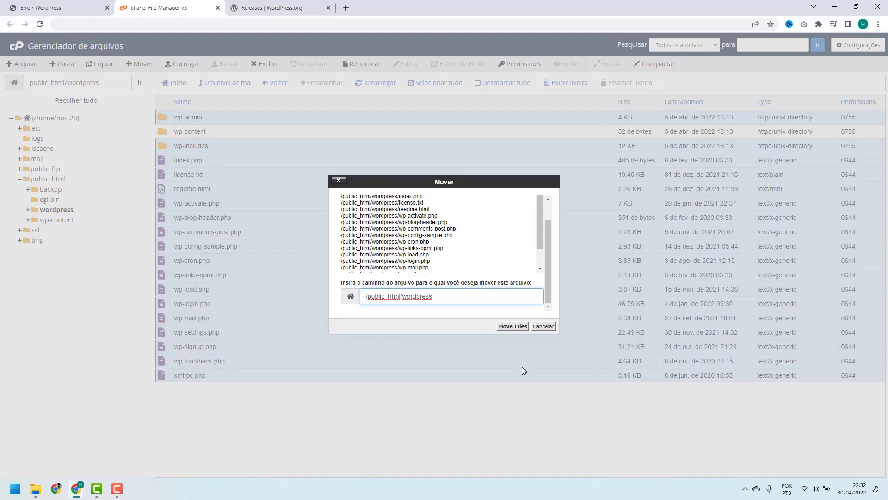
key("BackSpace")
key("BackSpace")
key("BackSpace")
key("BackSpace")
key("BackSpace")
key("BackSpace")
key("BackSpace")
key("BackSpace")
key("BackSpace")
key("BackSpace")
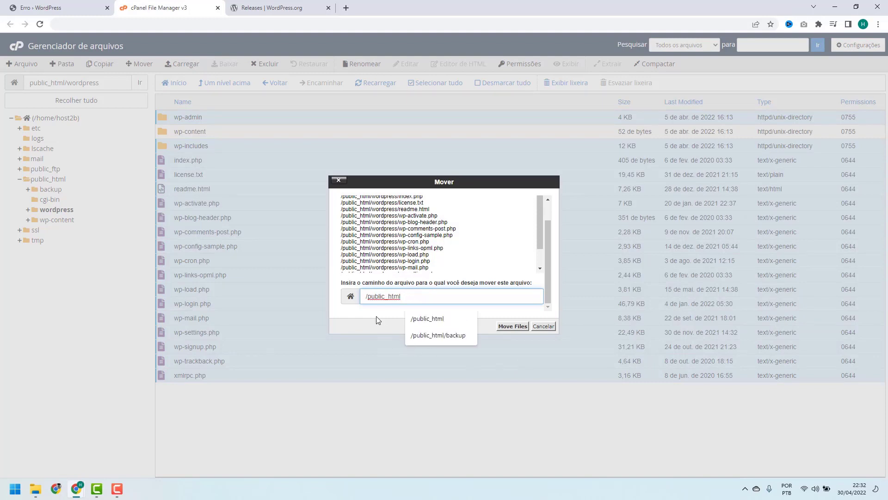
left_click(367, 297)
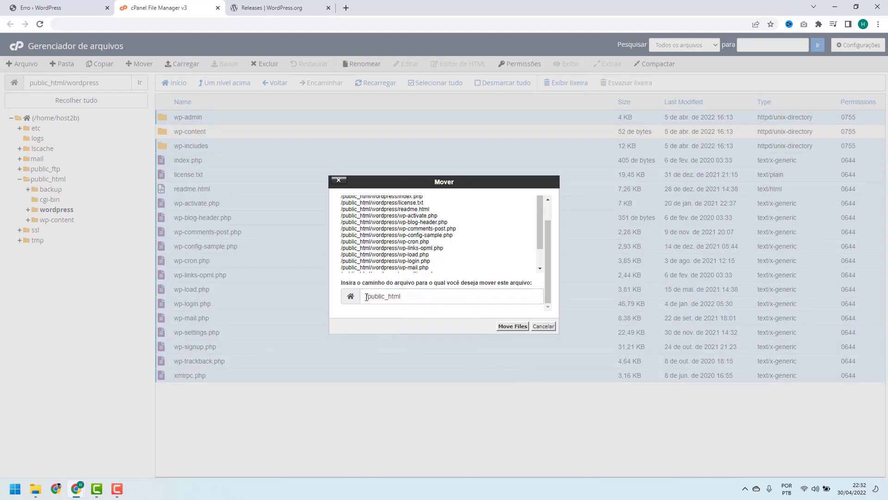
left_click(506, 327)
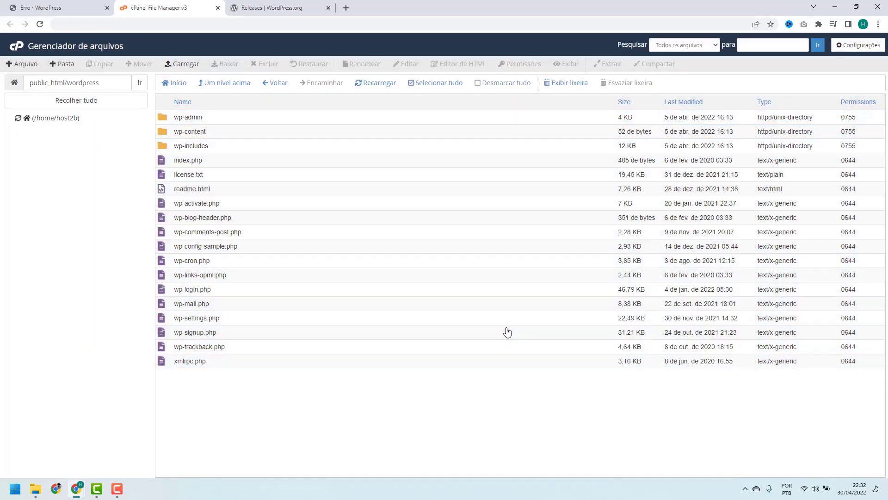
left_click(227, 86)
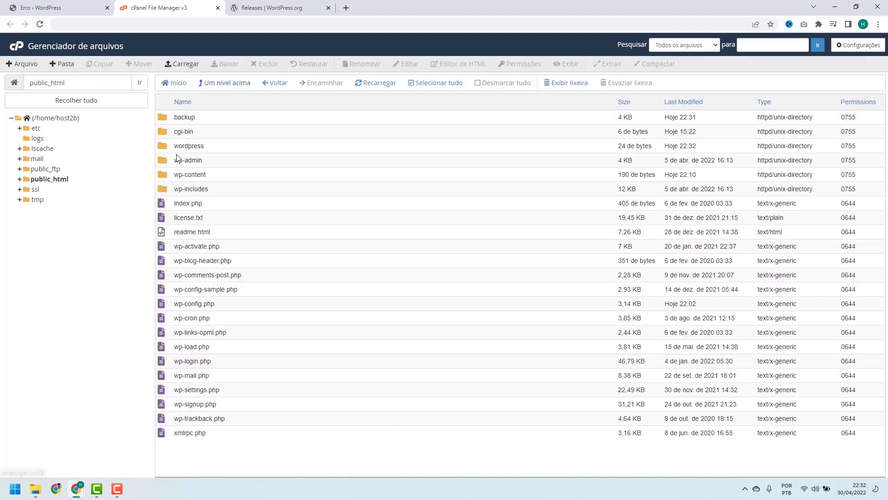